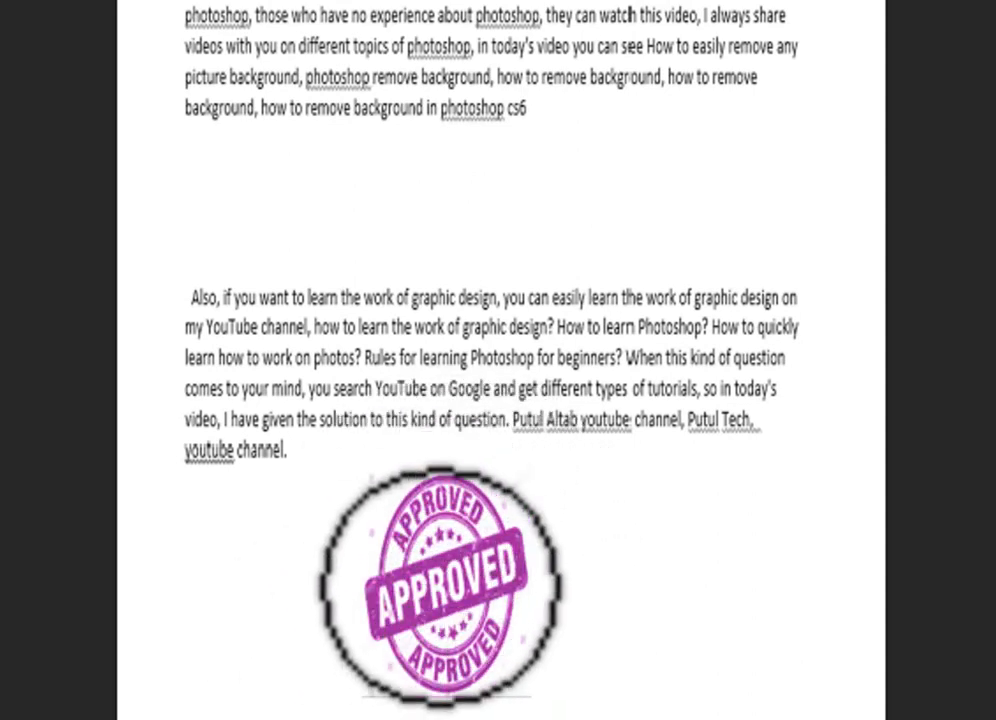
- Compare the grey stamp in 888.jpg with the purple stamp in 77a8.psd by switching between the two documents
{"action": "key", "text": "ctrl+z"}
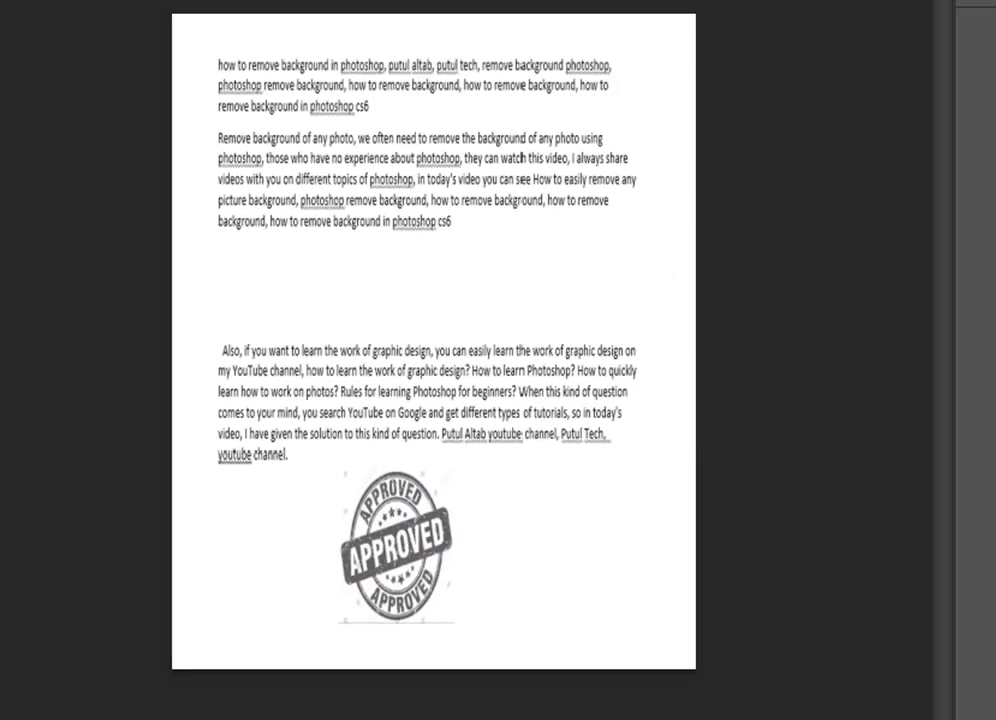
{"action": "left_click", "coordinate": [316, 66]}
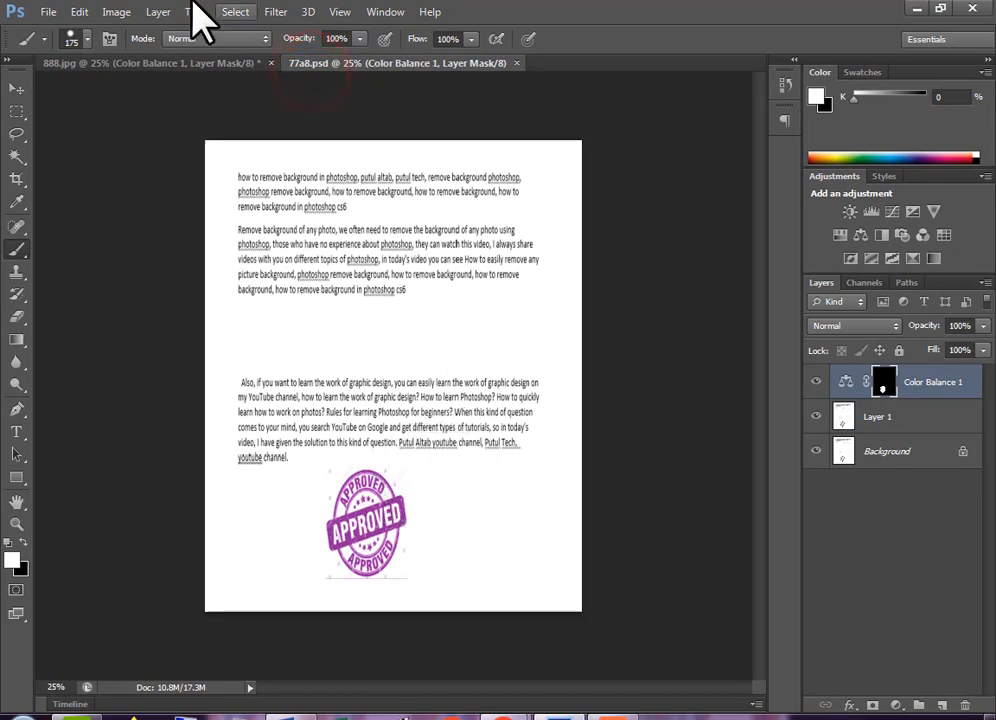
{"action": "left_click", "coordinate": [185, 64]}
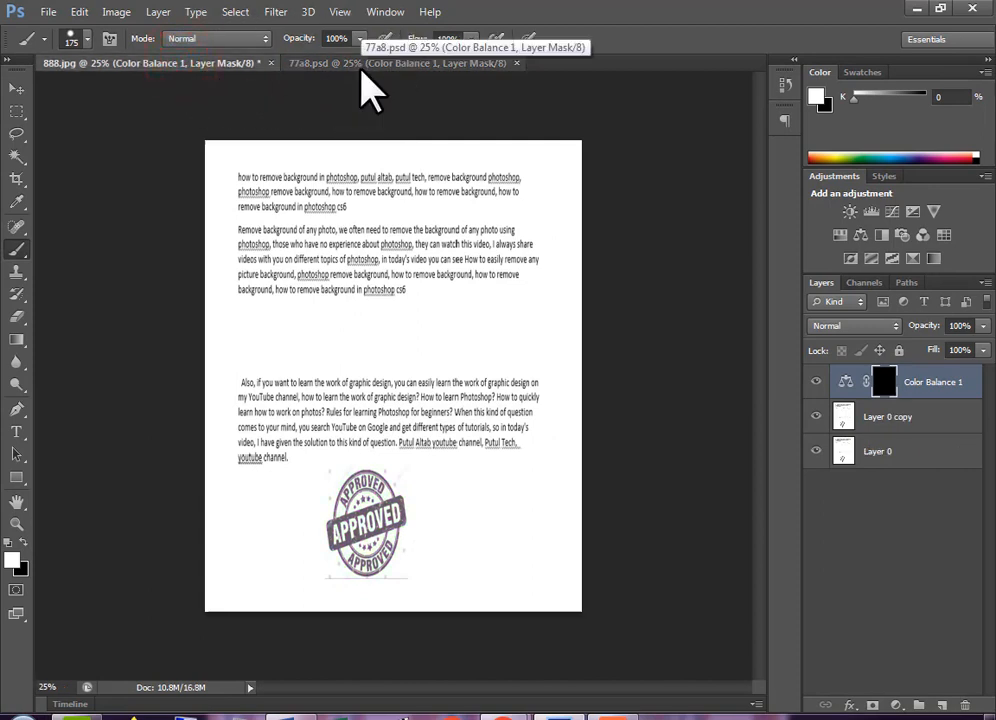
{"action": "left_click", "coordinate": [362, 63]}
{"action": "left_click", "coordinate": [213, 65]}
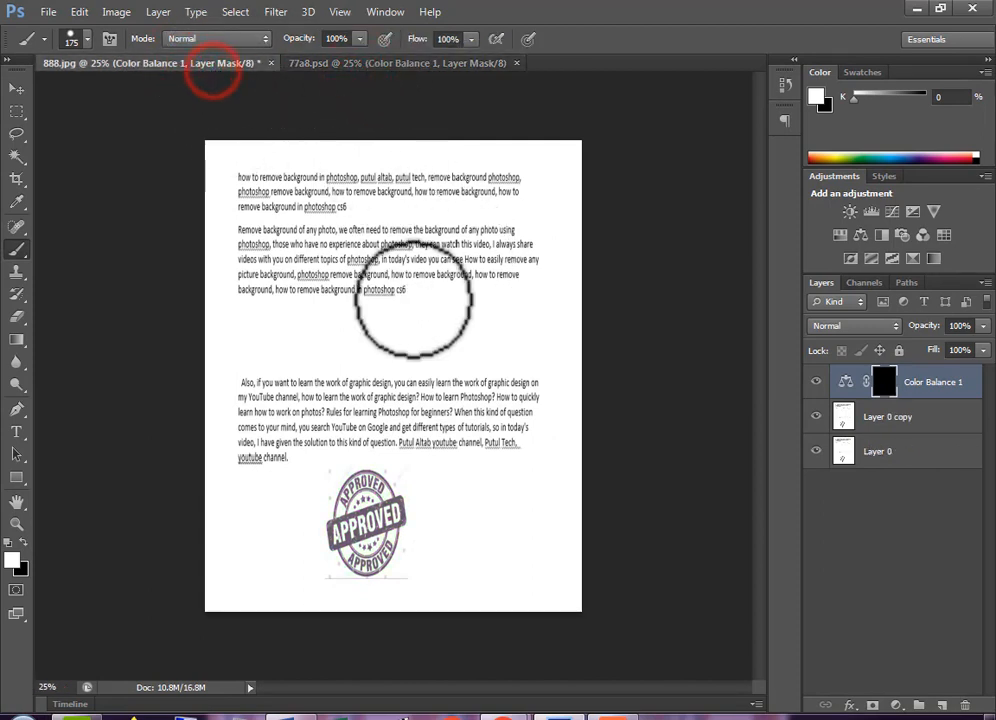
{"action": "left_click", "coordinate": [351, 64]}
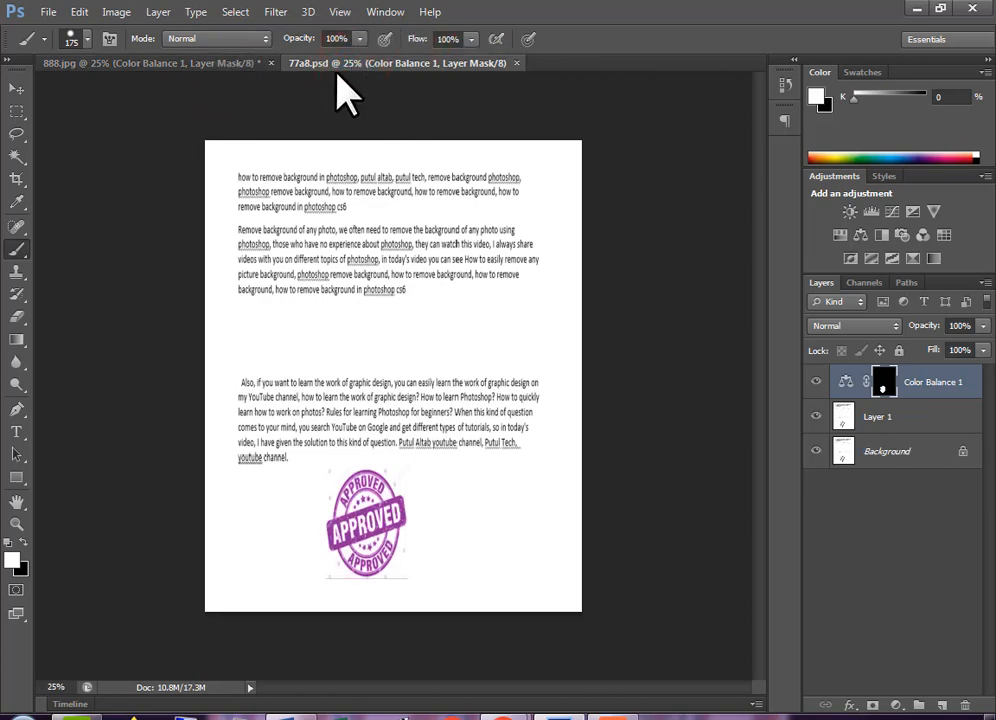
{"action": "left_click", "coordinate": [227, 63]}
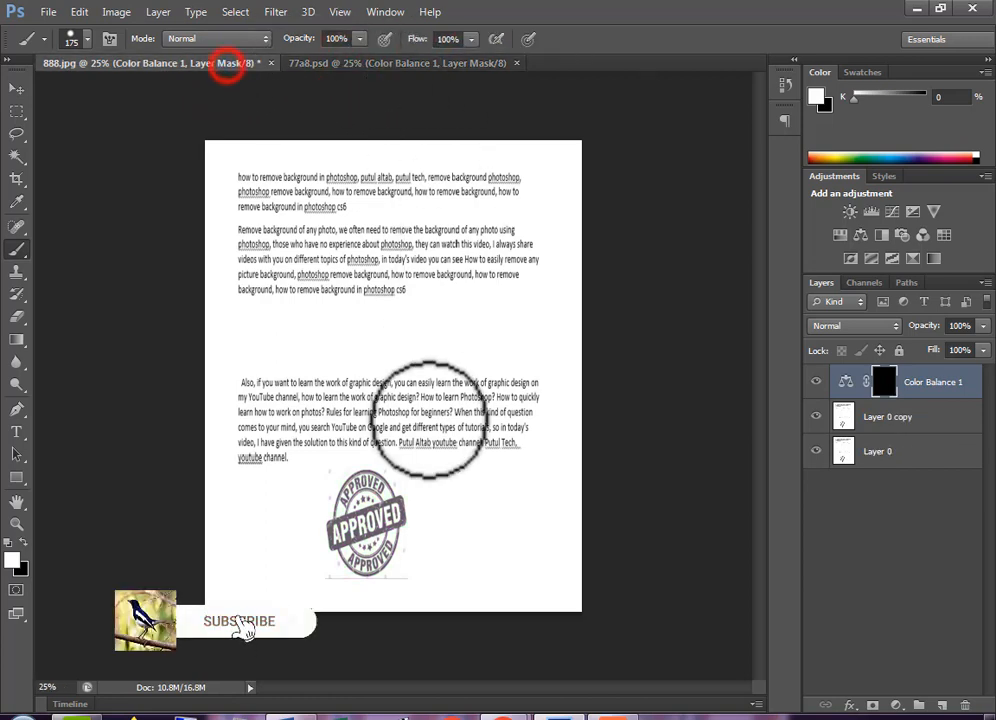
{"action": "left_click", "coordinate": [378, 68]}
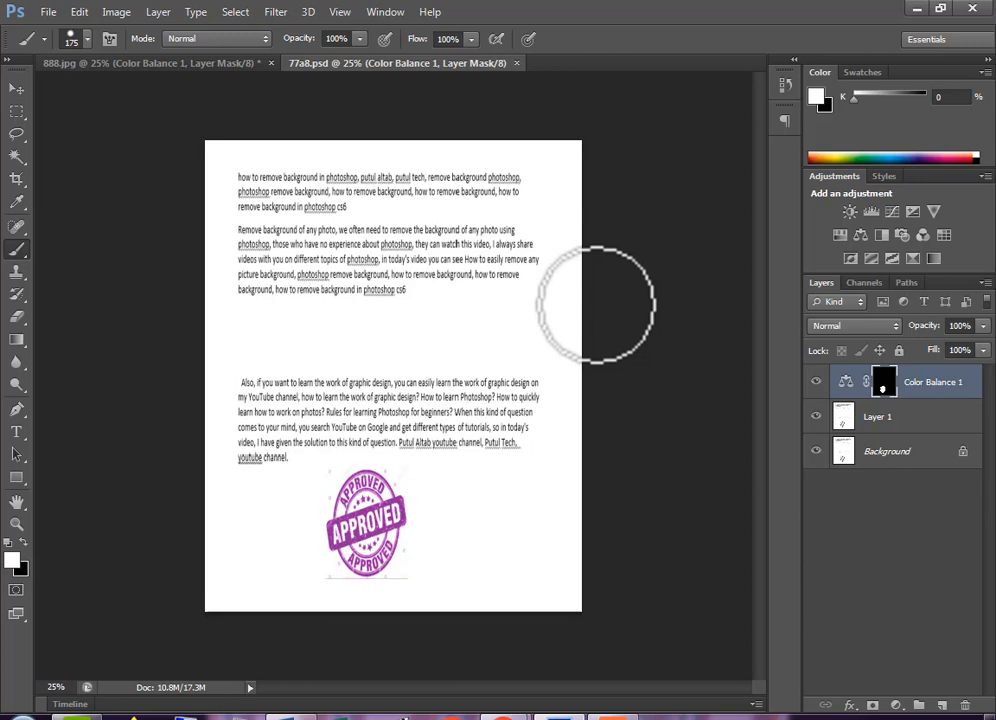
{"action": "left_click", "coordinate": [127, 63]}
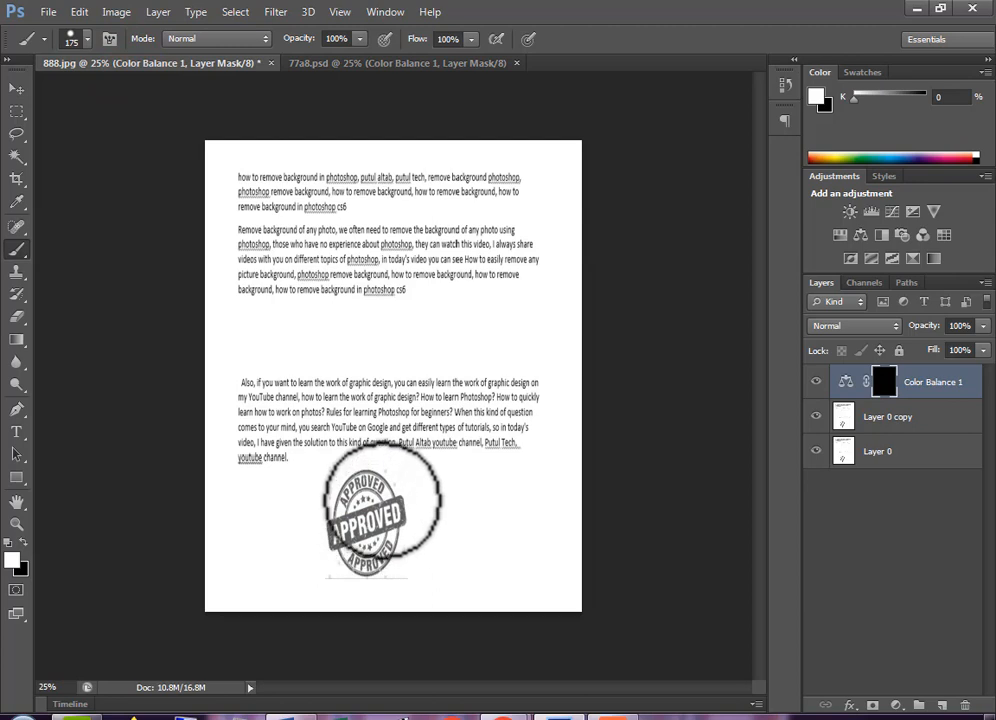
{"action": "left_click", "coordinate": [367, 64]}
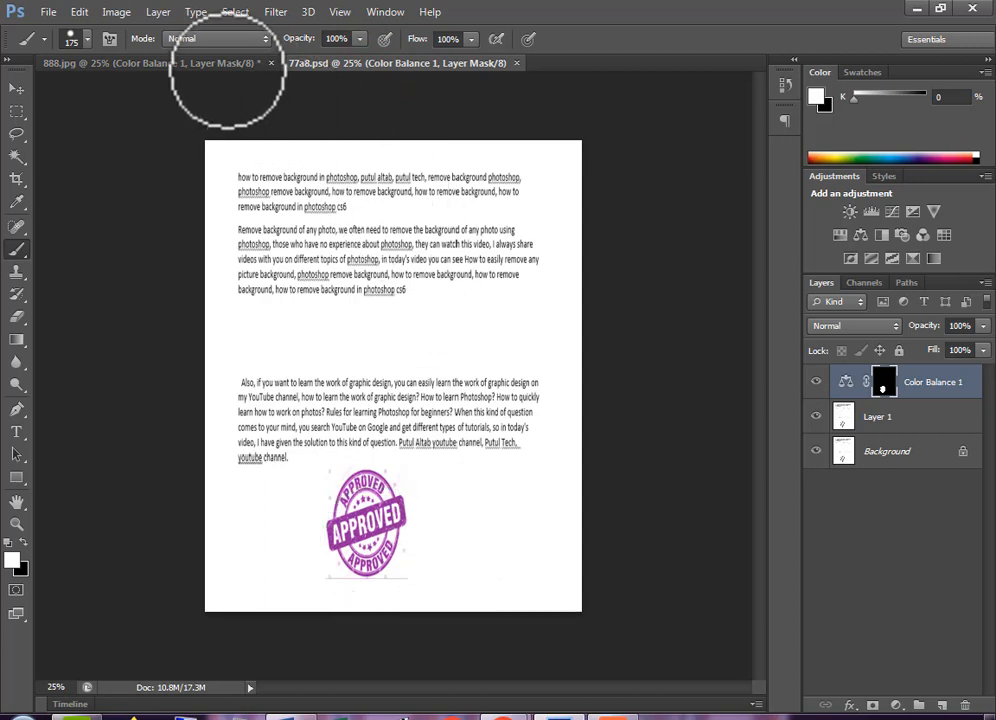
{"action": "left_click", "coordinate": [228, 68]}
{"action": "left_click", "coordinate": [352, 70]}
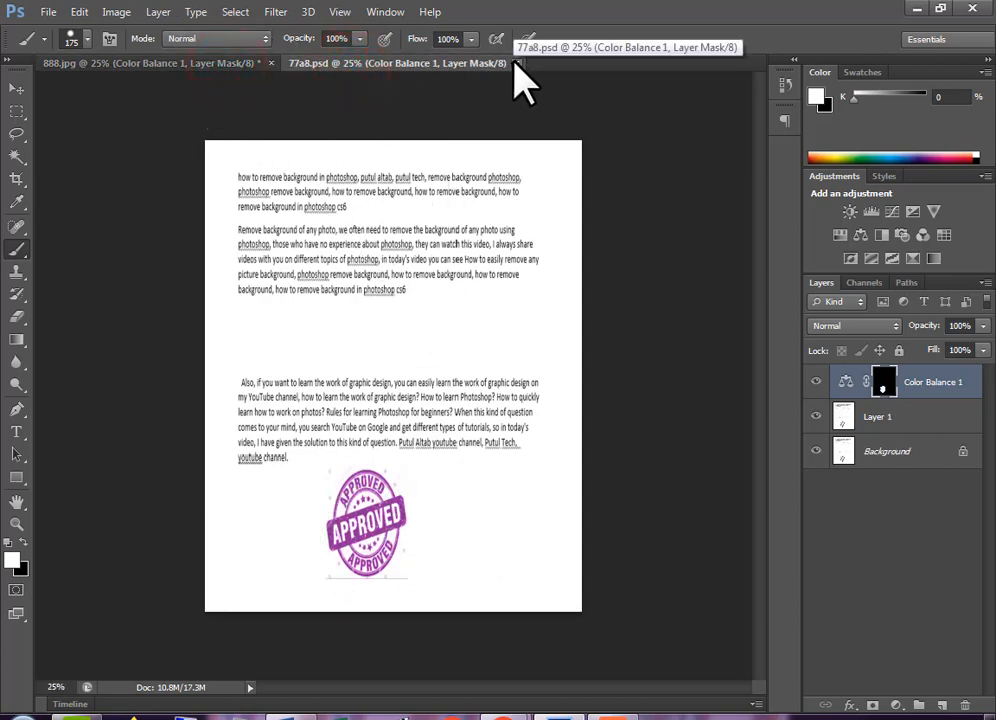
- Close both open documents, 77a8.psd and 888.jpg
{"action": "left_click", "coordinate": [516, 63]}
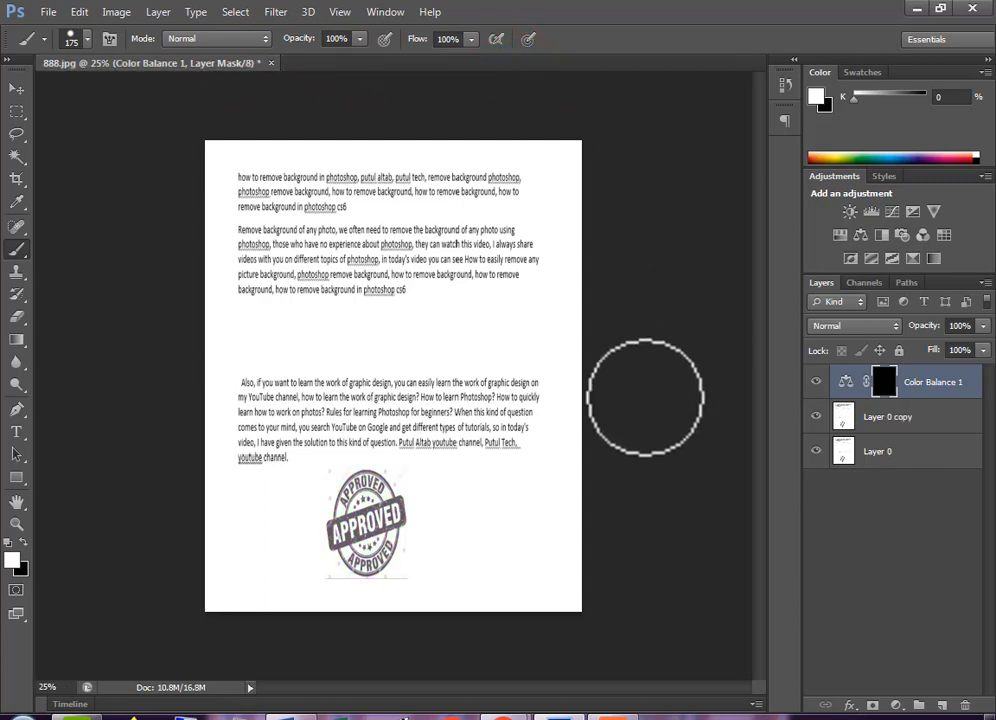
{"action": "left_click", "coordinate": [270, 63]}
{"action": "left_click", "coordinate": [504, 284]}
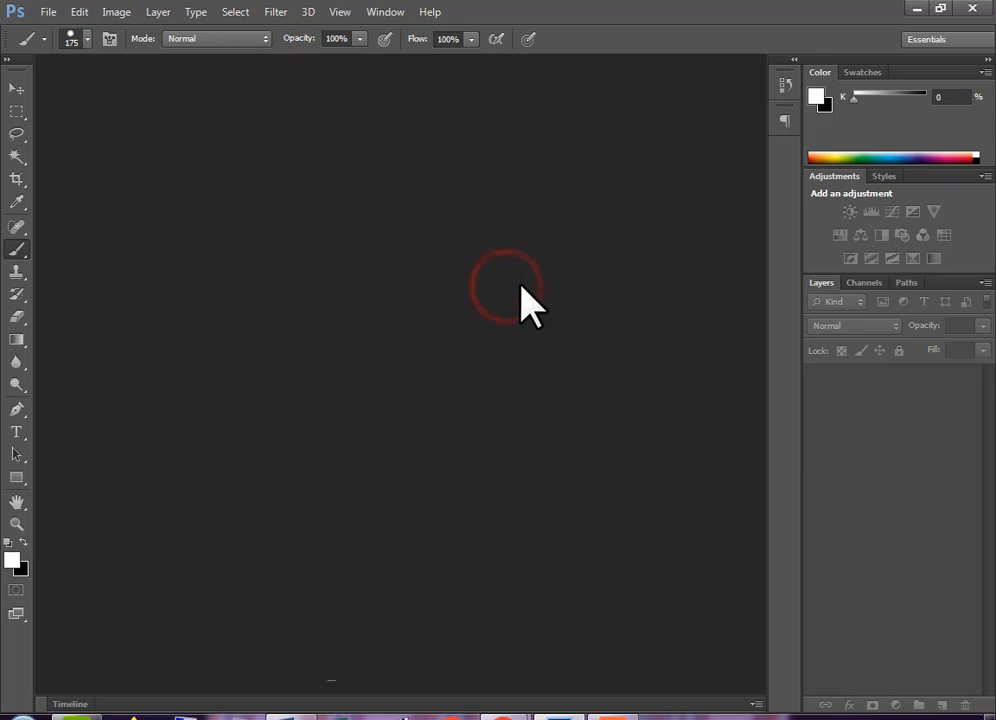
- Open the JPEG image 77a from the Desktop folder
{"action": "double_click", "coordinate": [462, 294]}
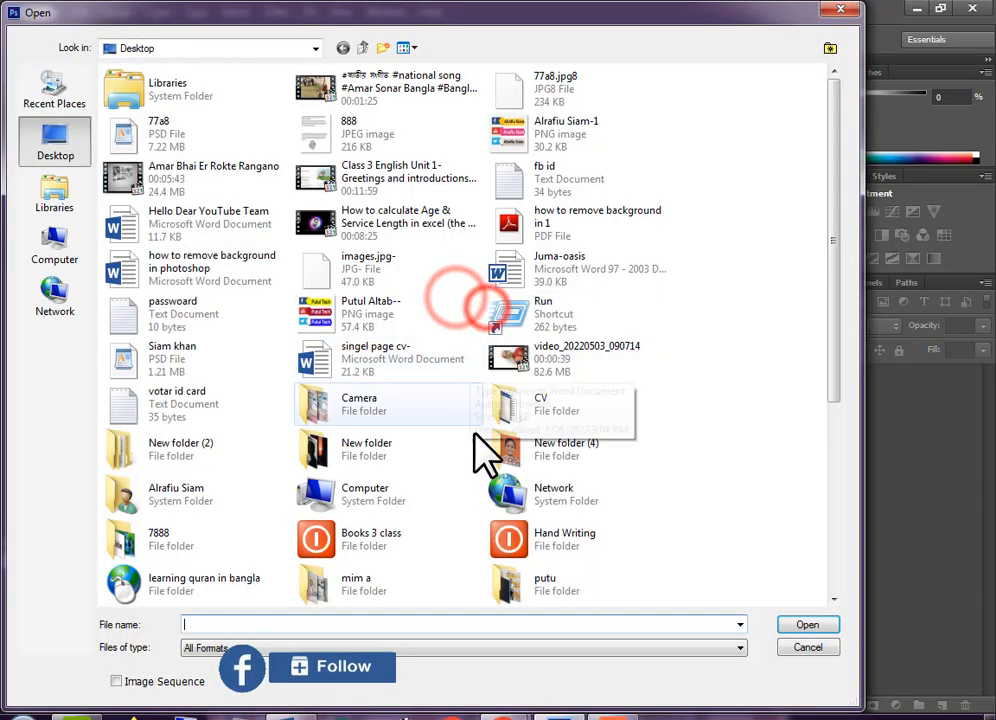
{"action": "left_click_drag", "start_coordinate": [830, 382], "coordinate": [826, 588]}
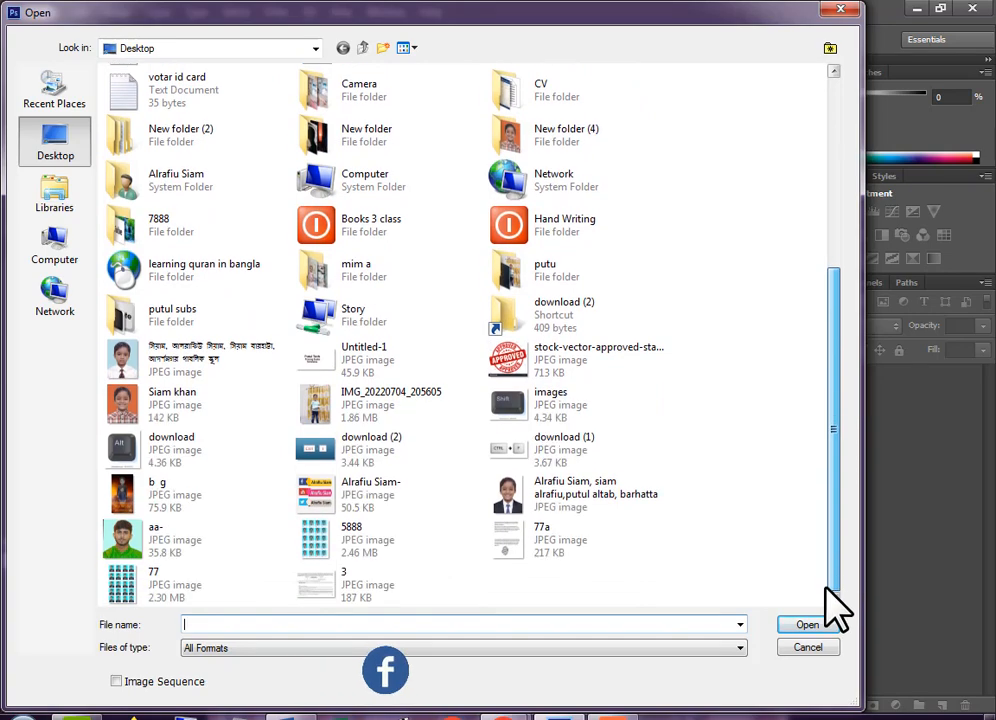
{"action": "double_click", "coordinate": [507, 543]}
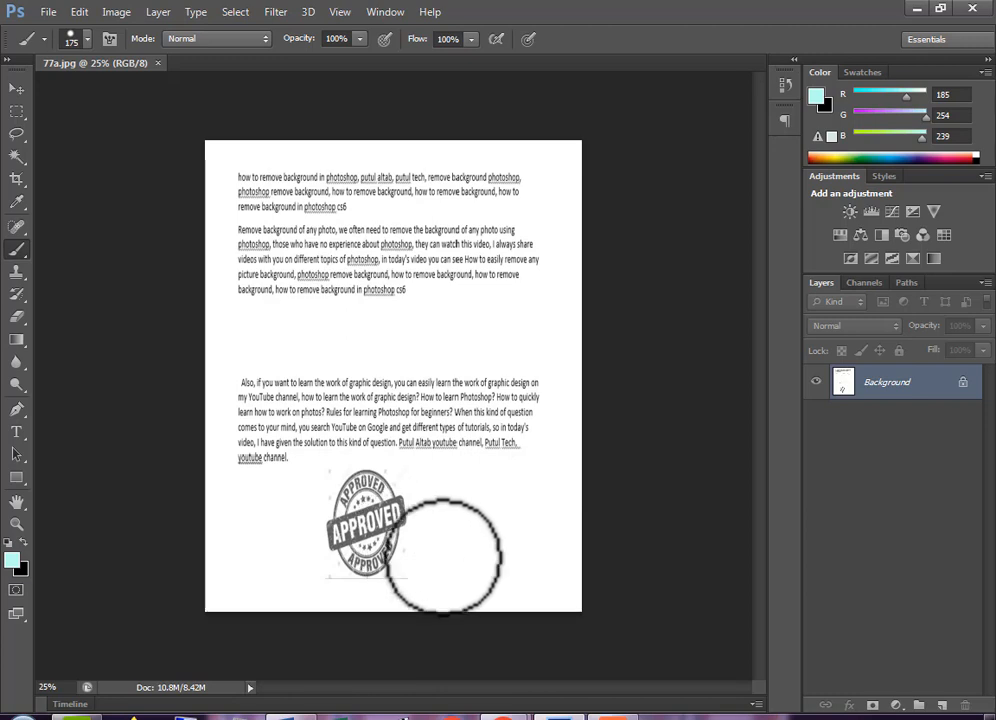
- Check that the image's colour mode is RGB Color with 8 Bits/Channel, and duplicate the Background layer
{"action": "left_click", "coordinate": [117, 12]}
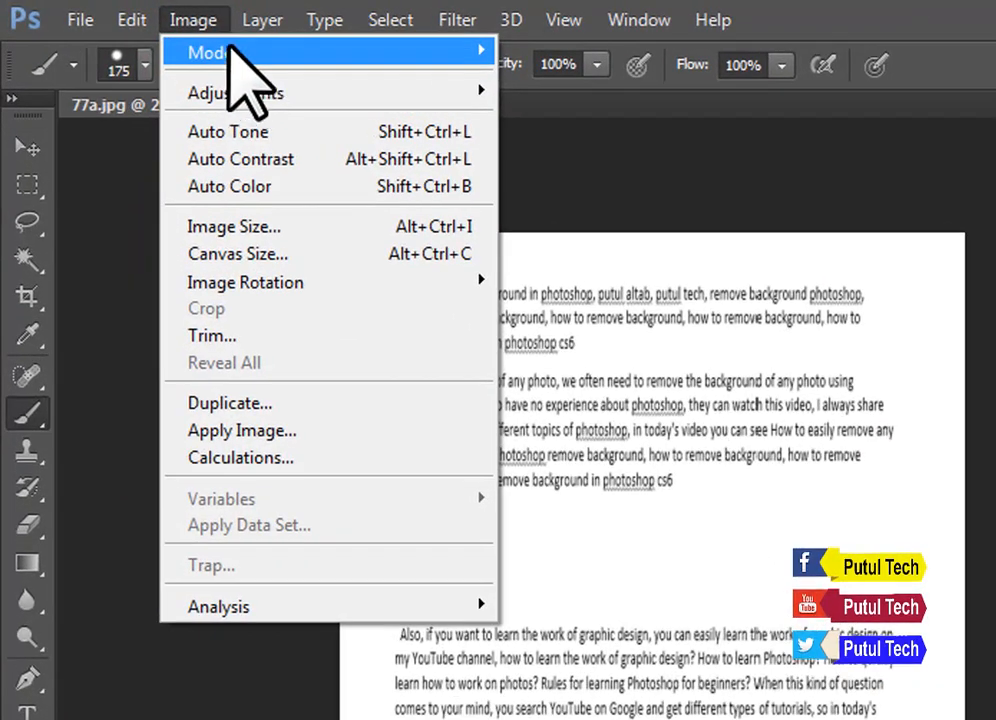
{"action": "mouse_move", "coordinate": [331, 58]}
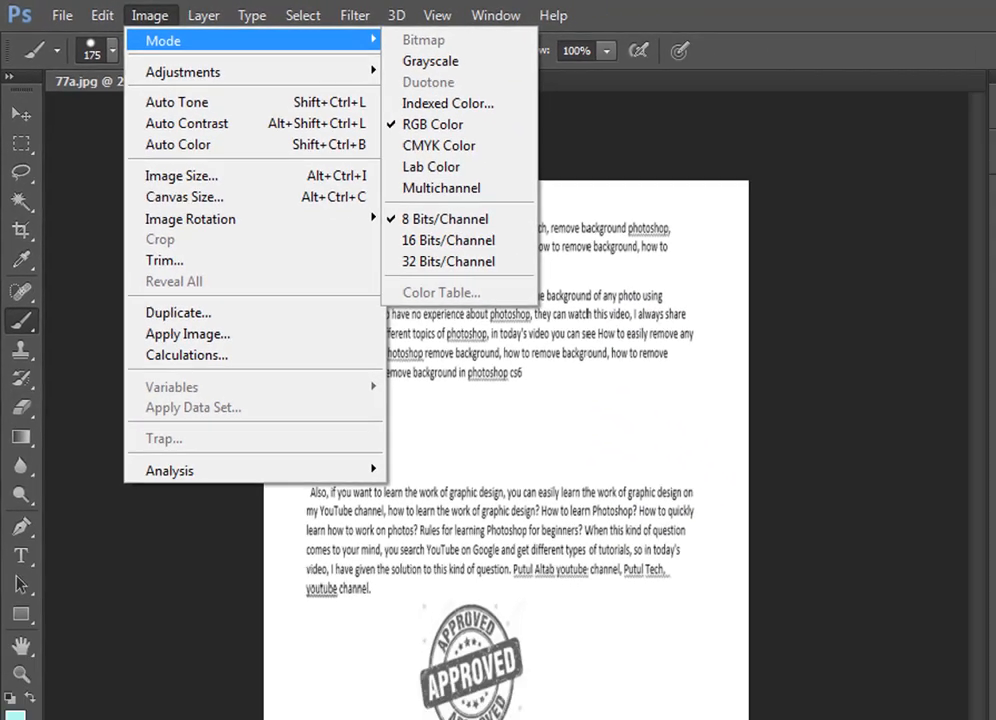
{"action": "left_click", "coordinate": [890, 383]}
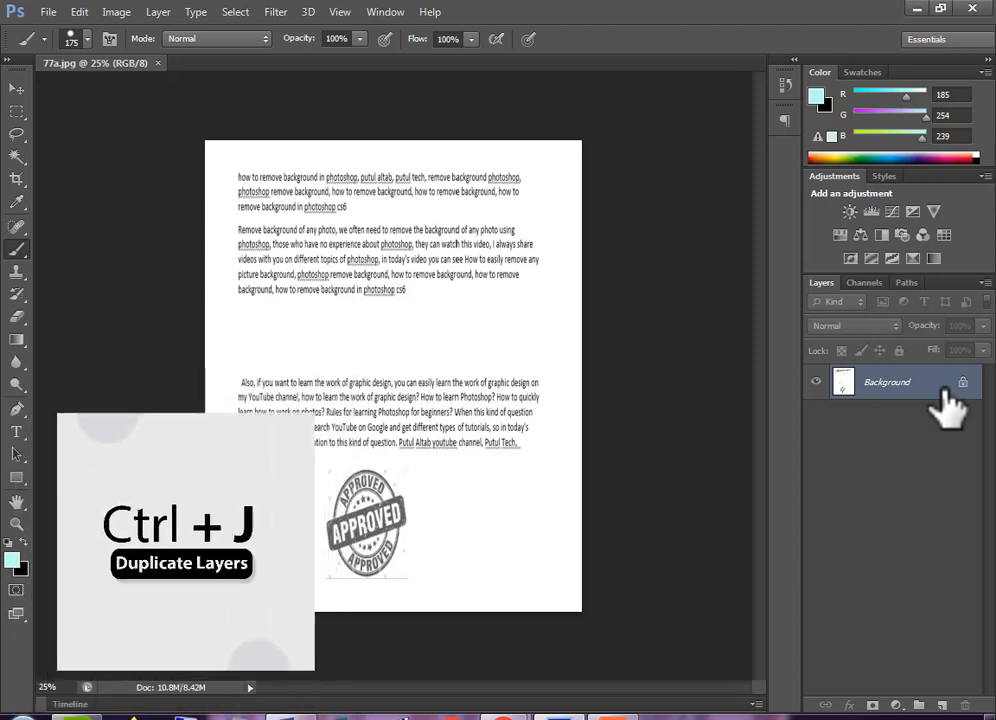
{"action": "key", "text": "ctrl+j"}
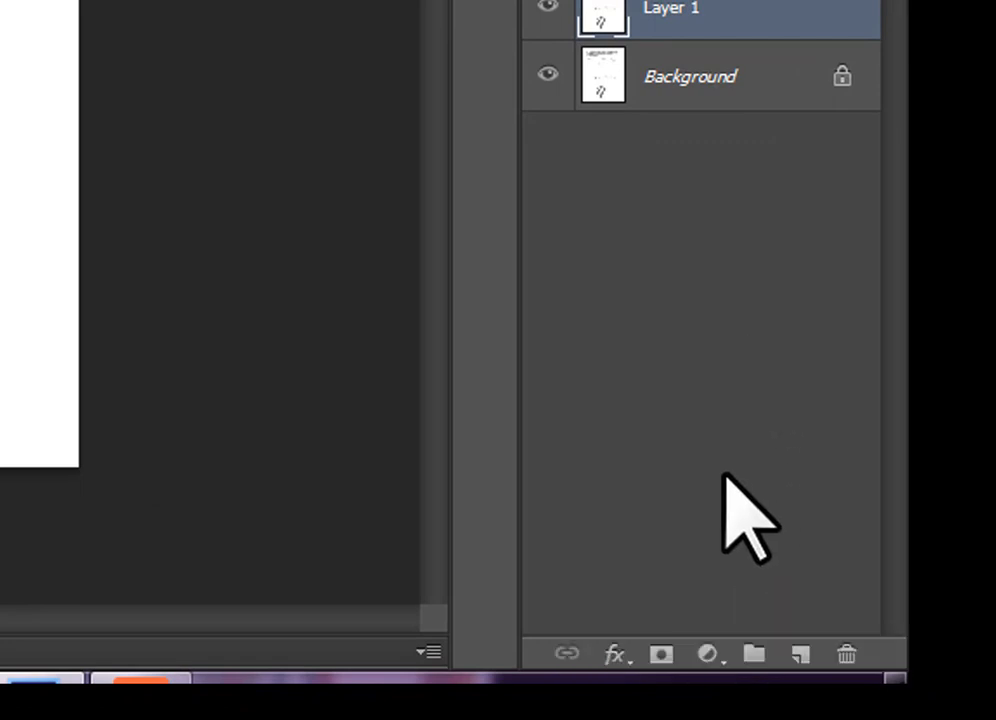
- Add a Color Balance adjustment layer with Midtones at Cyan-Red +60, Magenta-Green -93 and Yellow-Blue +65, and close its properties
{"action": "left_click", "coordinate": [709, 655]}
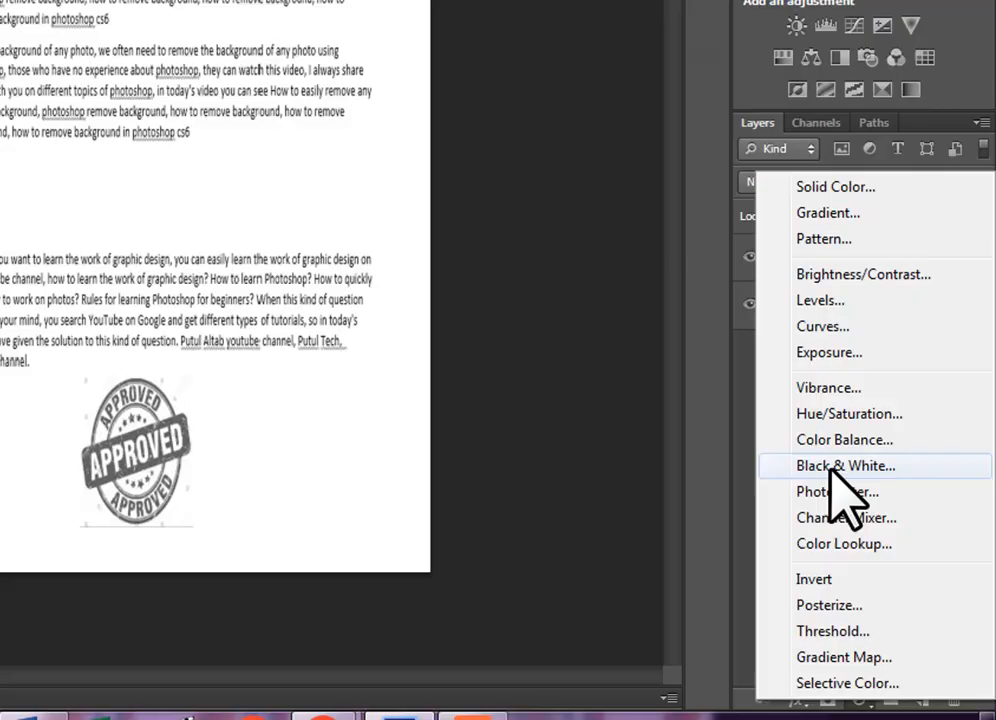
{"action": "left_click", "coordinate": [828, 445]}
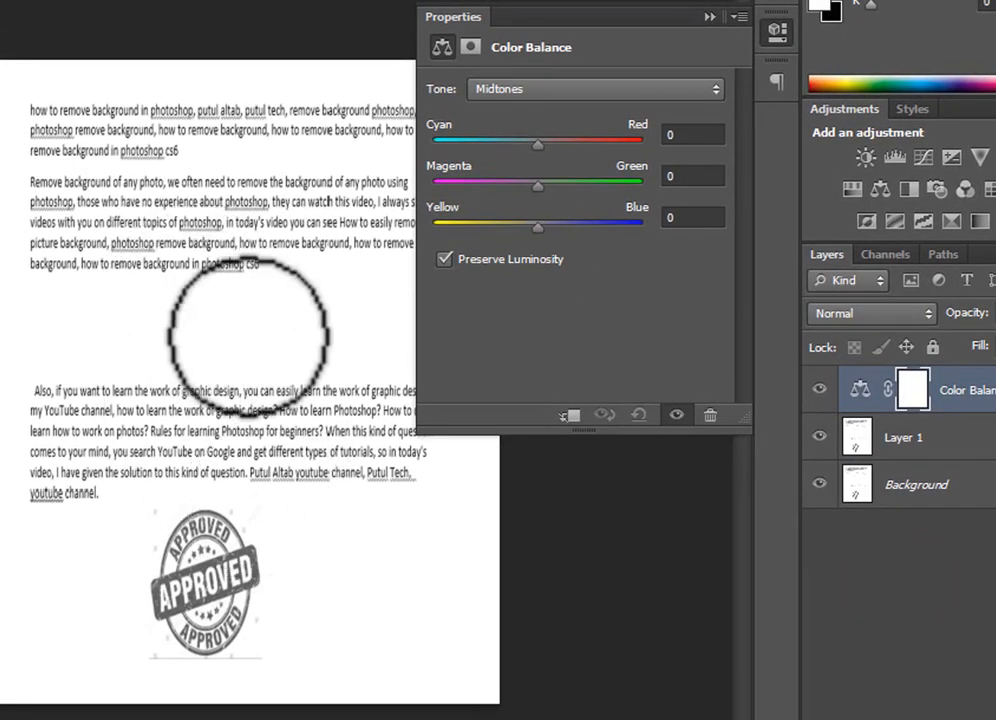
{"action": "left_click_drag", "start_coordinate": [538, 186], "coordinate": [444, 188]}
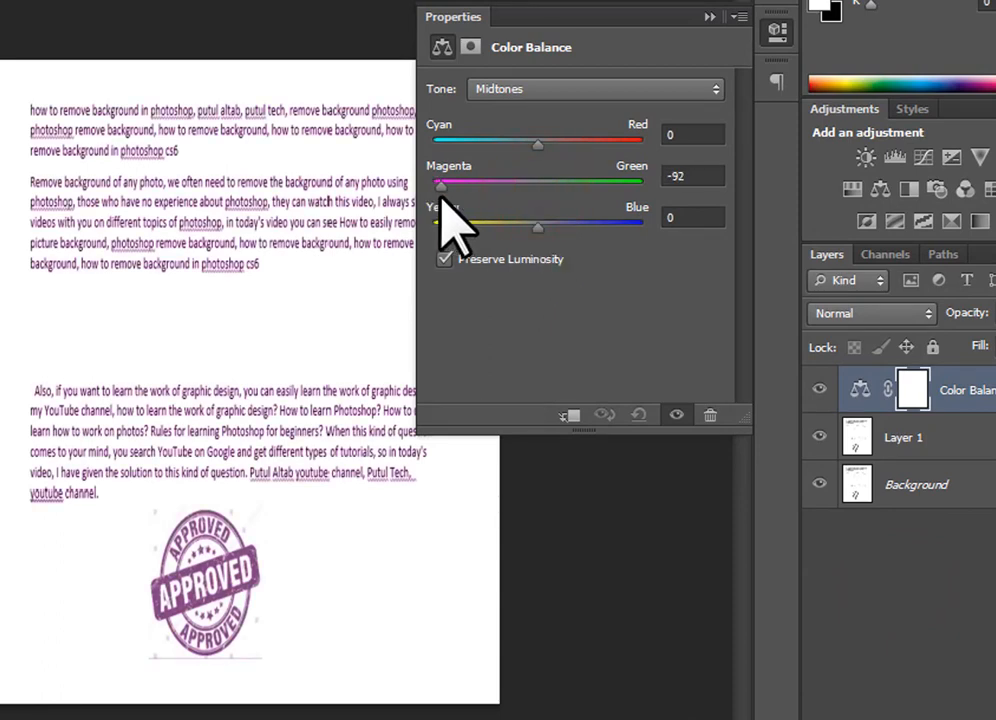
{"action": "left_click_drag", "start_coordinate": [438, 197], "coordinate": [440, 198]}
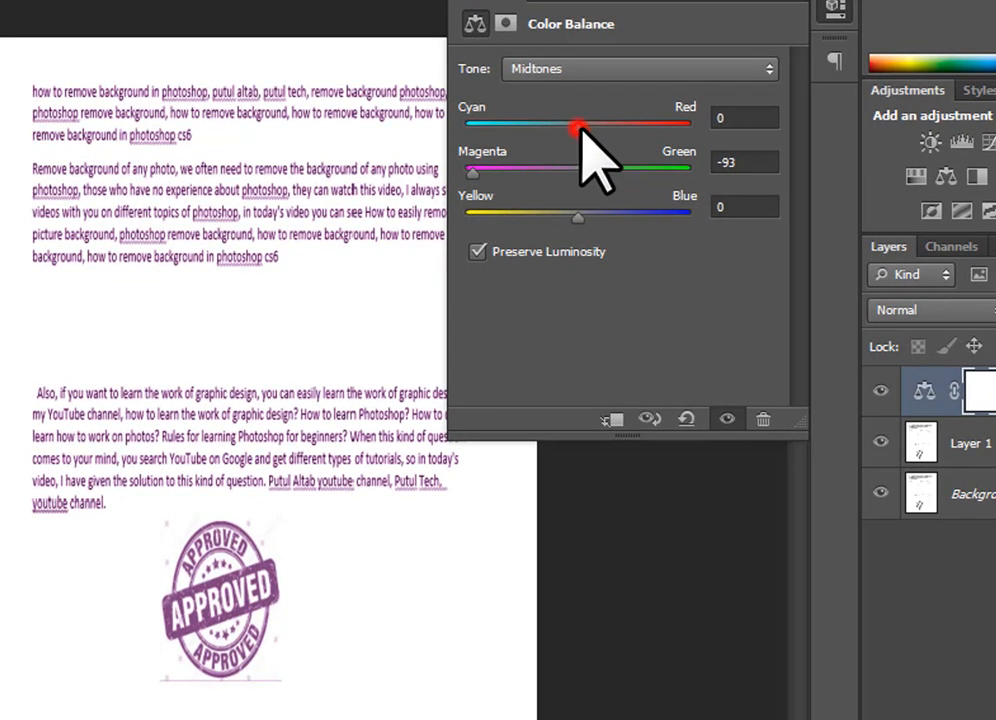
{"action": "left_click_drag", "start_coordinate": [580, 130], "coordinate": [645, 133]}
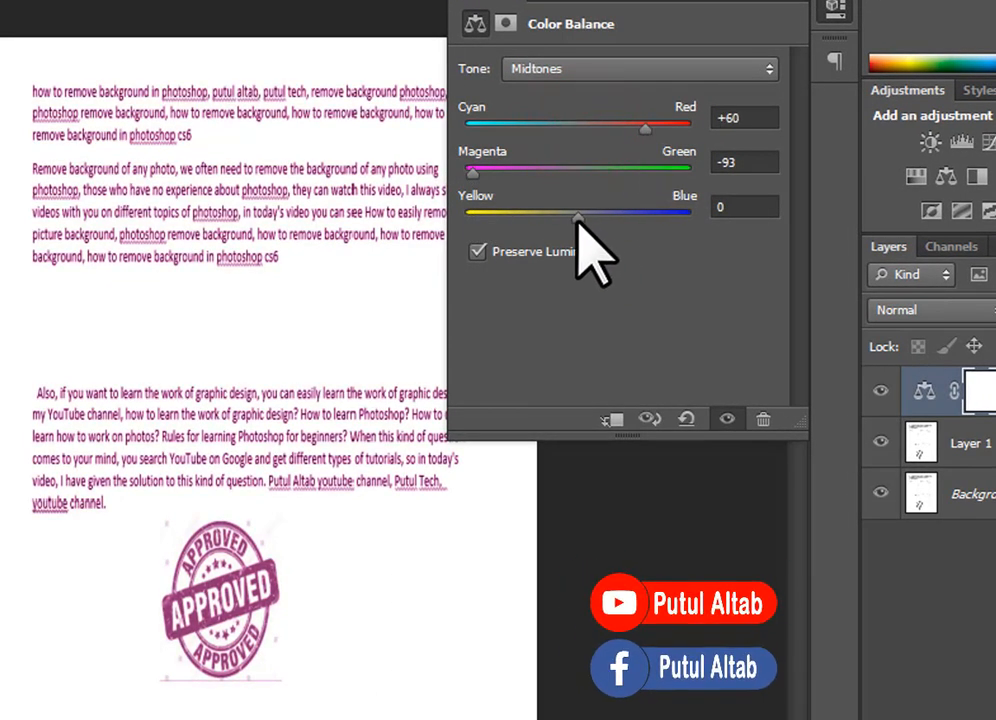
{"action": "left_click_drag", "start_coordinate": [606, 215], "coordinate": [650, 218]}
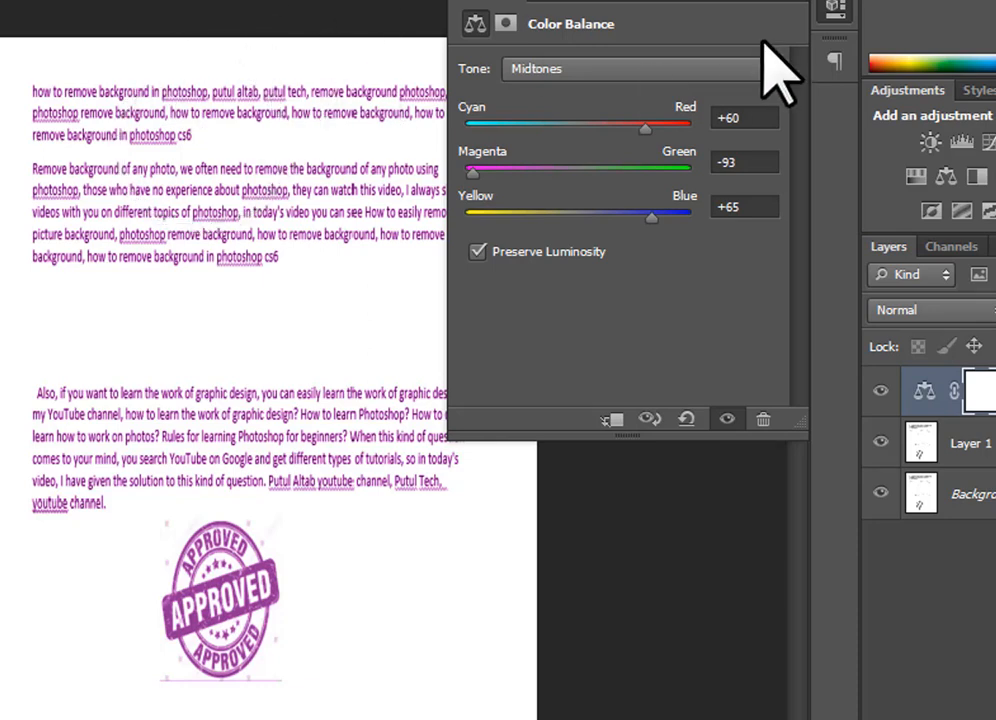
{"action": "left_click", "coordinate": [789, 8]}
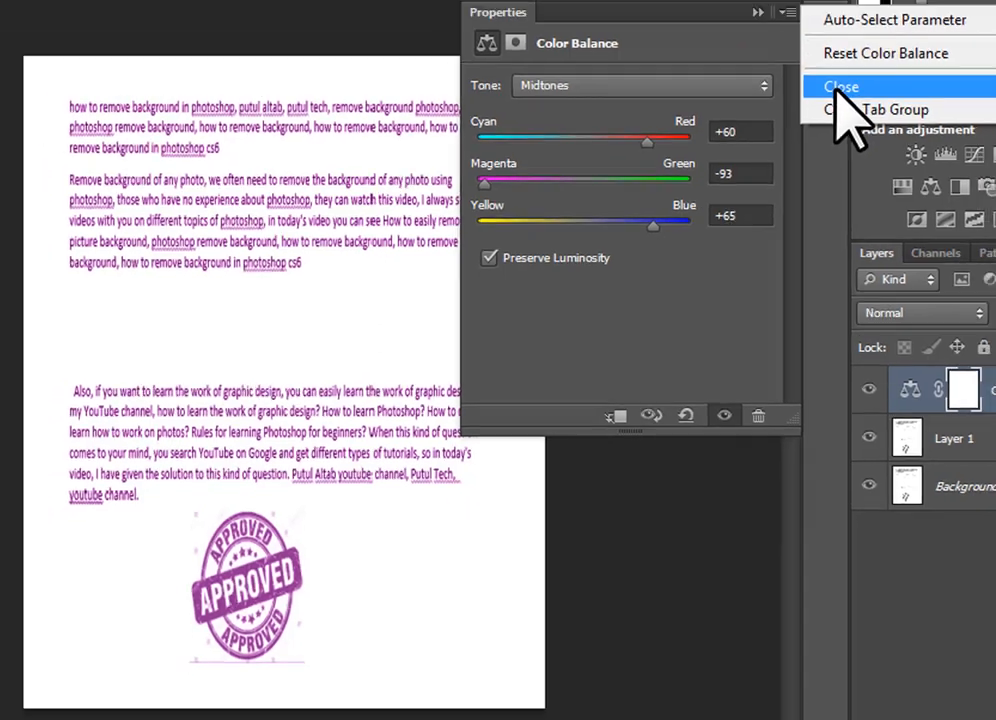
{"action": "left_click", "coordinate": [850, 71]}
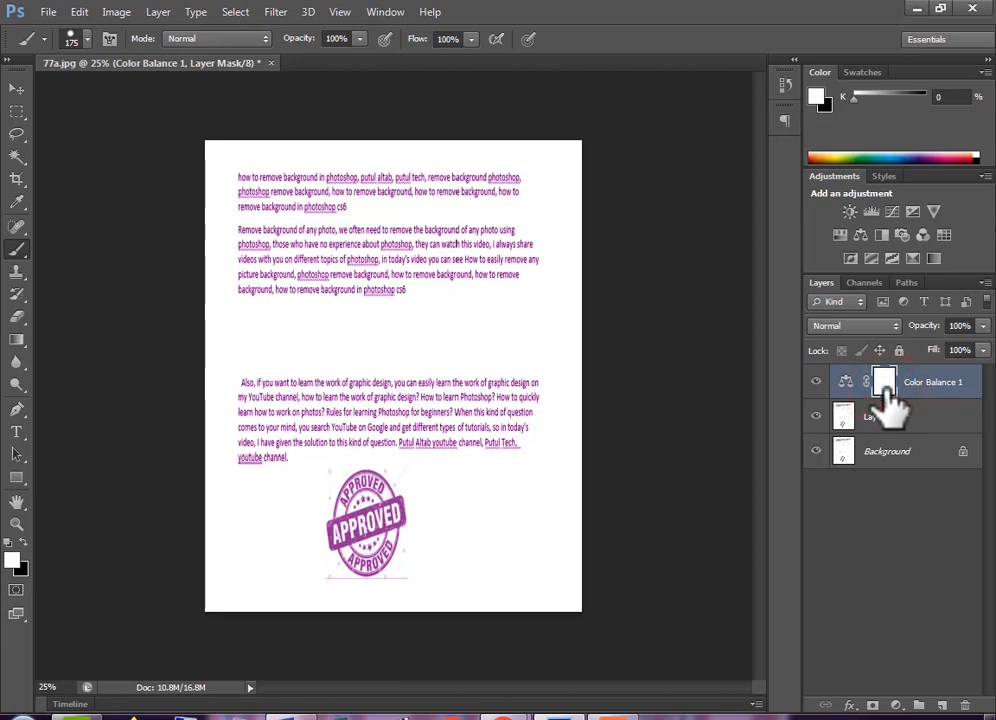
- Invert the Color Balance layer mask to black and paint white over the APPROVED stamp with the size 175 brush
{"action": "key", "text": "ctrl+i"}
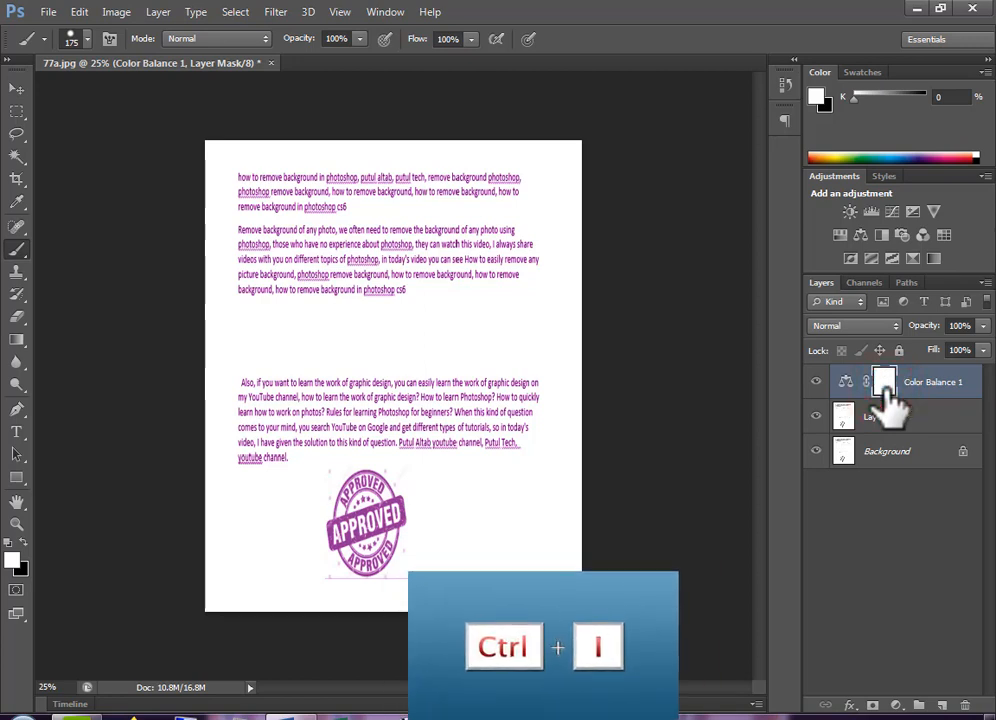
{"action": "key", "text": "ctrl+i"}
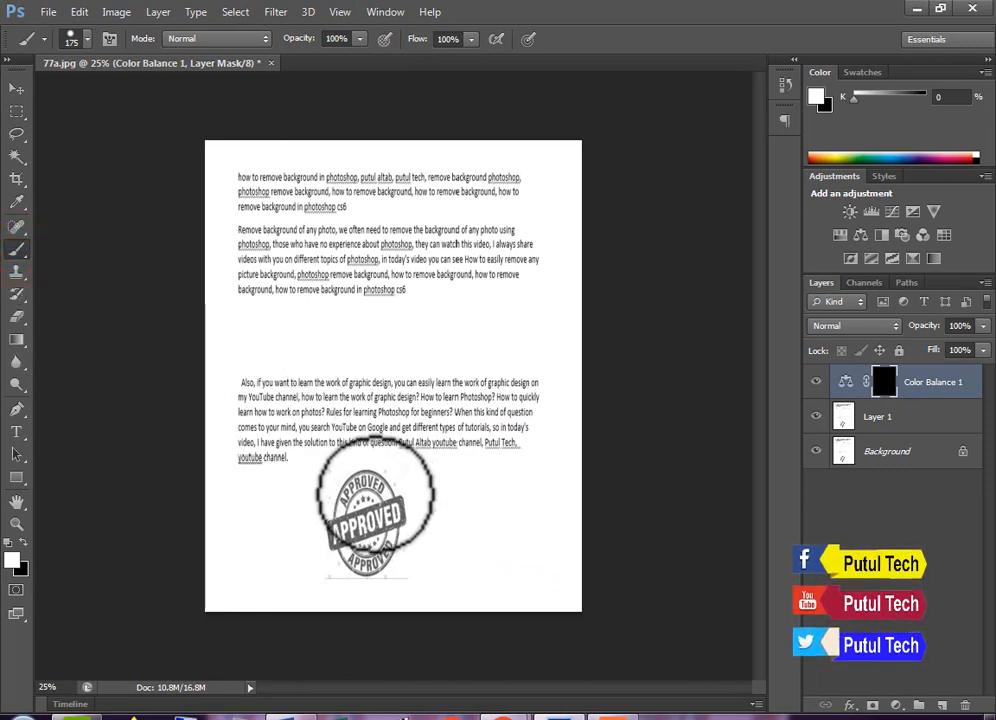
{"action": "mouse_move", "coordinate": [375, 492]}
{"action": "left_mouse_down"}
{"action": "mouse_move", "coordinate": [386, 552]}
{"action": "mouse_move", "coordinate": [365, 562]}
{"action": "mouse_move", "coordinate": [348, 529]}
{"action": "mouse_move", "coordinate": [357, 491]}
{"action": "mouse_move", "coordinate": [371, 487]}
{"action": "mouse_move", "coordinate": [410, 514]}
{"action": "mouse_move", "coordinate": [367, 551]}
{"action": "mouse_move", "coordinate": [338, 531]}
{"action": "mouse_move", "coordinate": [385, 505]}
{"action": "mouse_move", "coordinate": [365, 543]}
{"action": "mouse_move", "coordinate": [384, 508]}
{"action": "mouse_move", "coordinate": [388, 548]}
{"action": "left_mouse_up"}
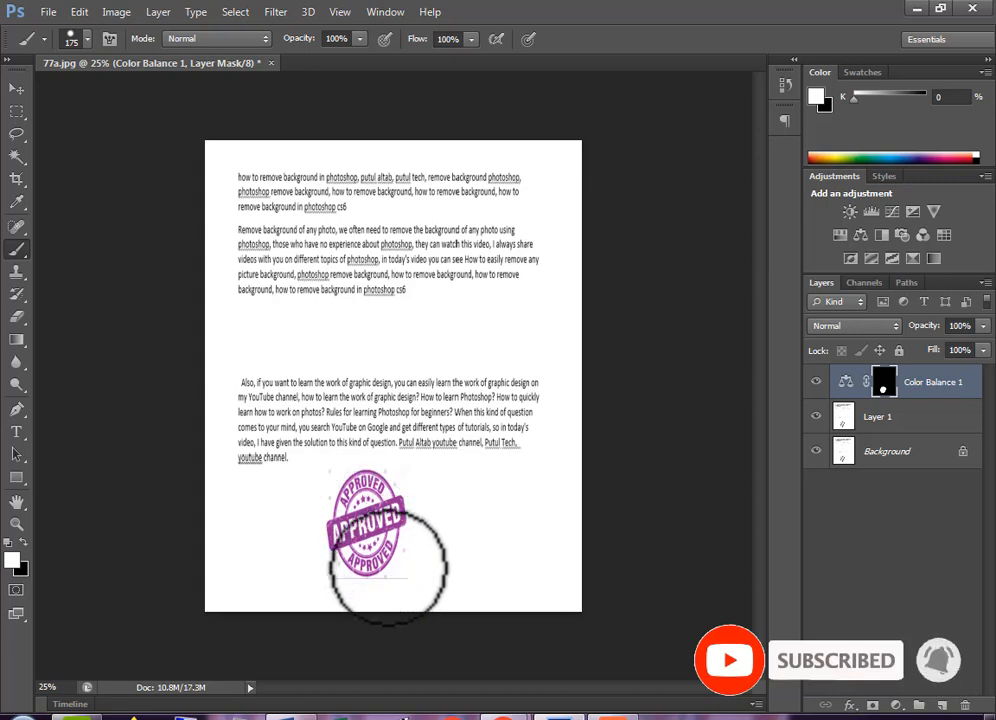